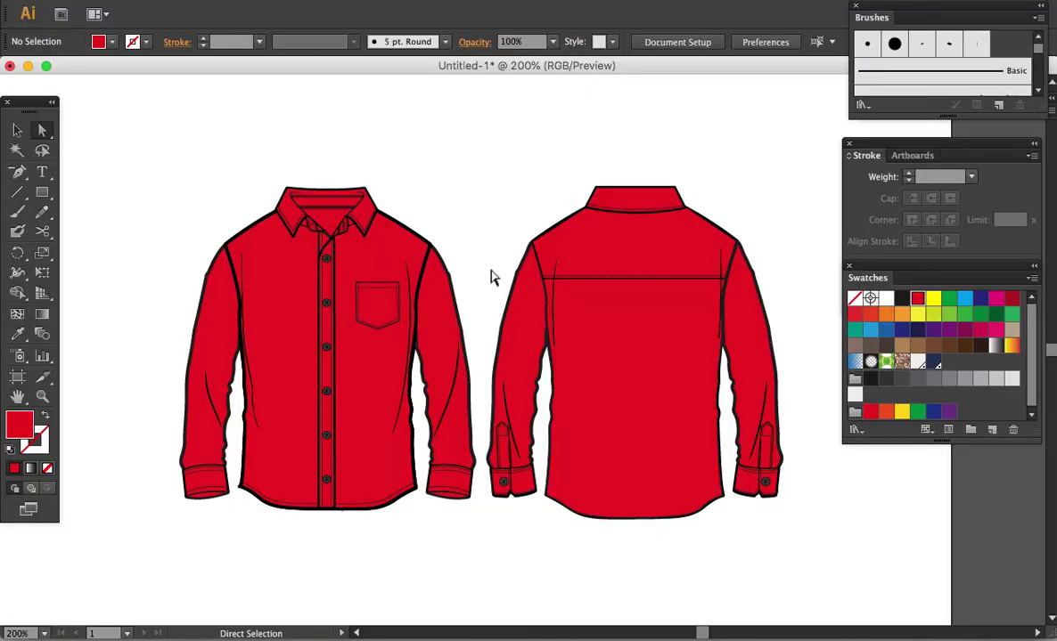
Zoom to 1200% on the front shirt's collar.
mouse_move(490, 280)
mouse_down()
mouse_move(427, 293)
mouse_move(491, 292)
mouse_up()
key(z)
drag(165, 164, 330, 297)
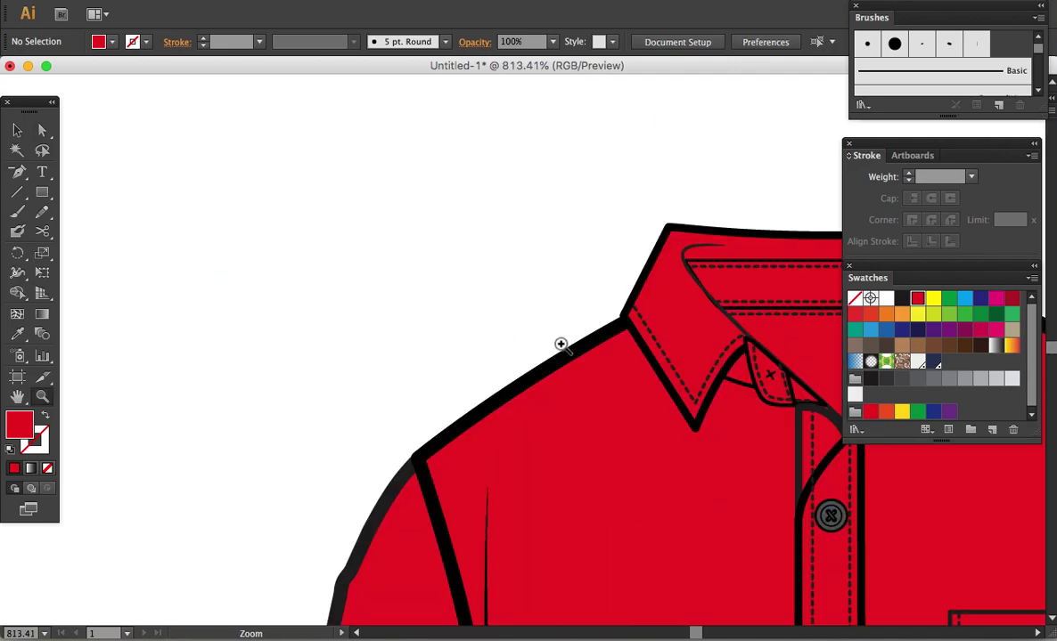
drag(584, 299, 479, 312)
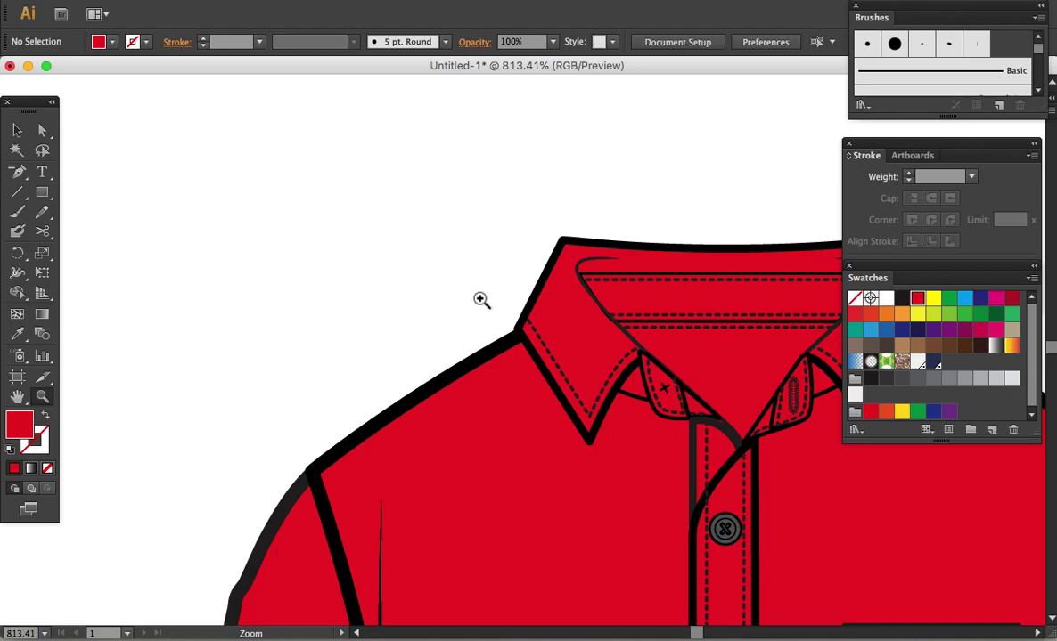
click(482, 301)
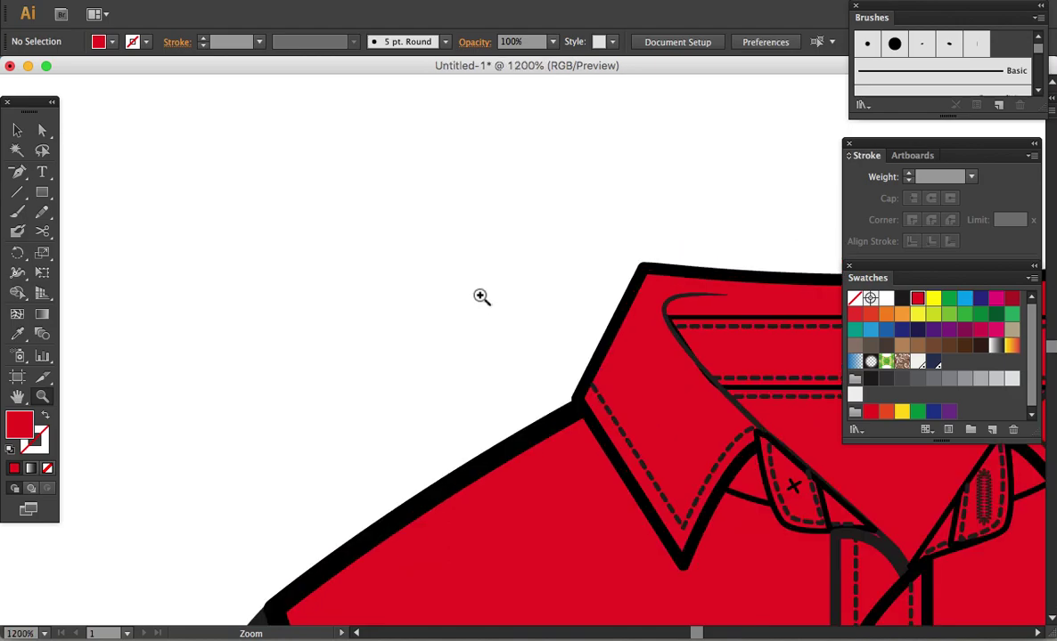
click(42, 193)
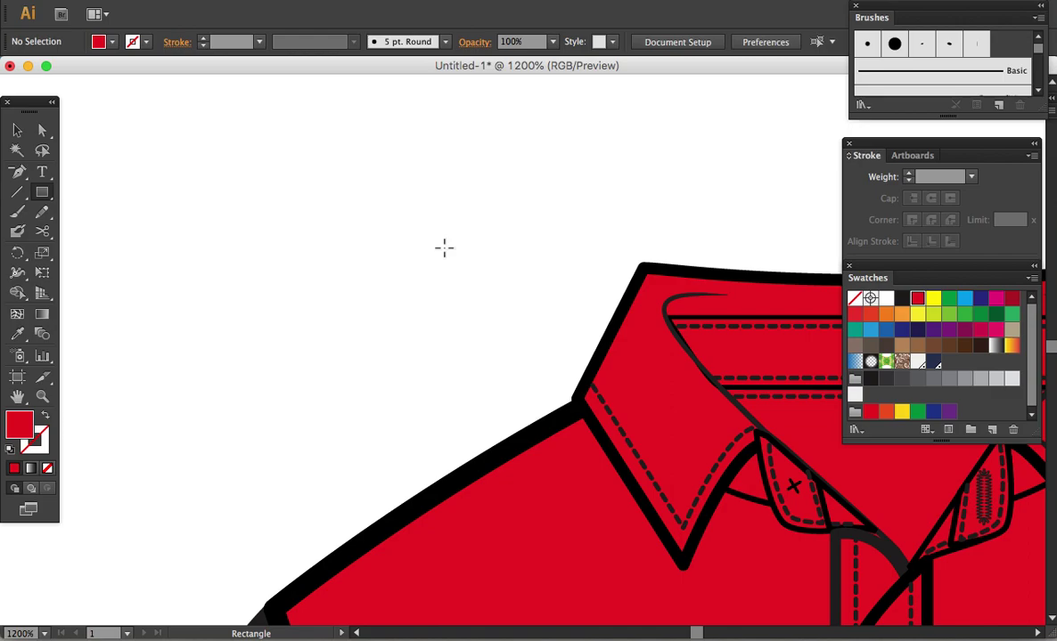
Draw a small red square beside the collar and copy it into a 2×2 grid.
drag(444, 248, 498, 286)
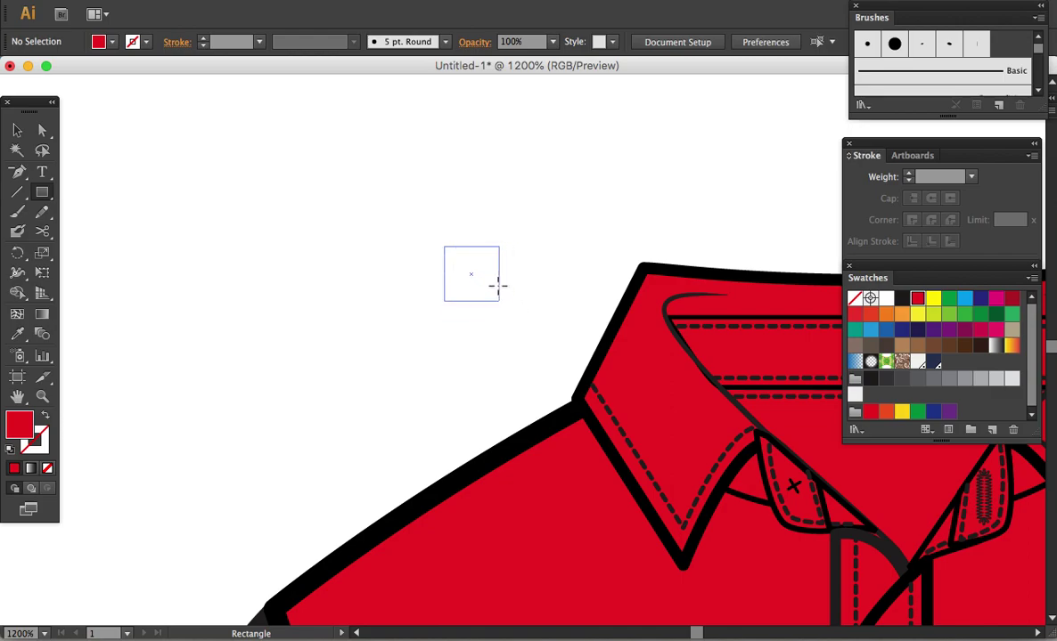
drag(497, 285, 499, 286)
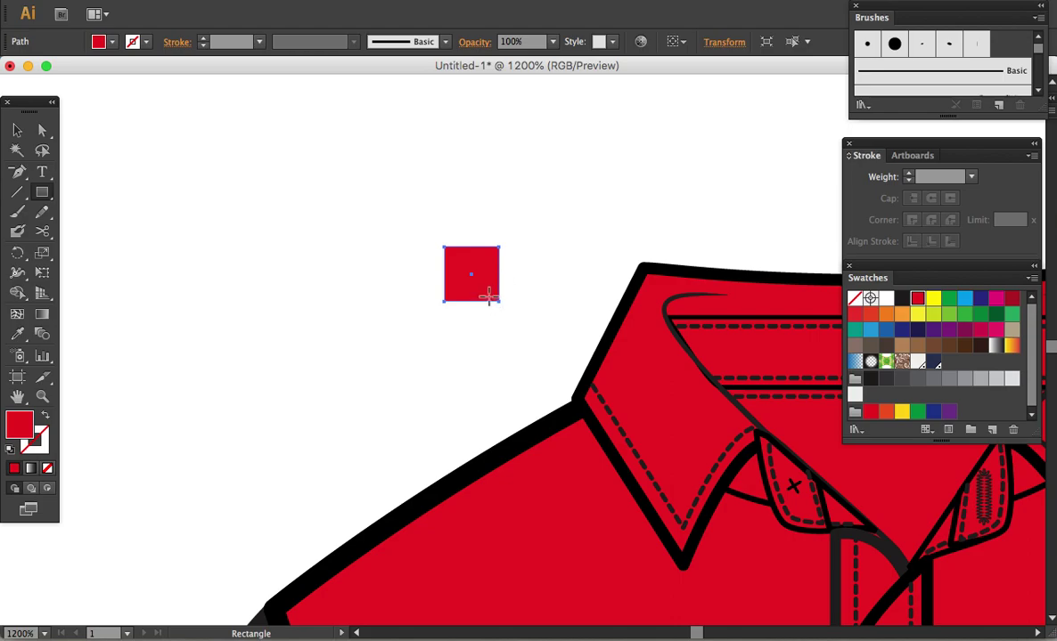
key(a)
mouse_move(481, 294)
mouse_down()
mouse_move(537, 299)
mouse_move(466, 290)
mouse_move(515, 322)
mouse_move(514, 344)
mouse_up()
key(v)
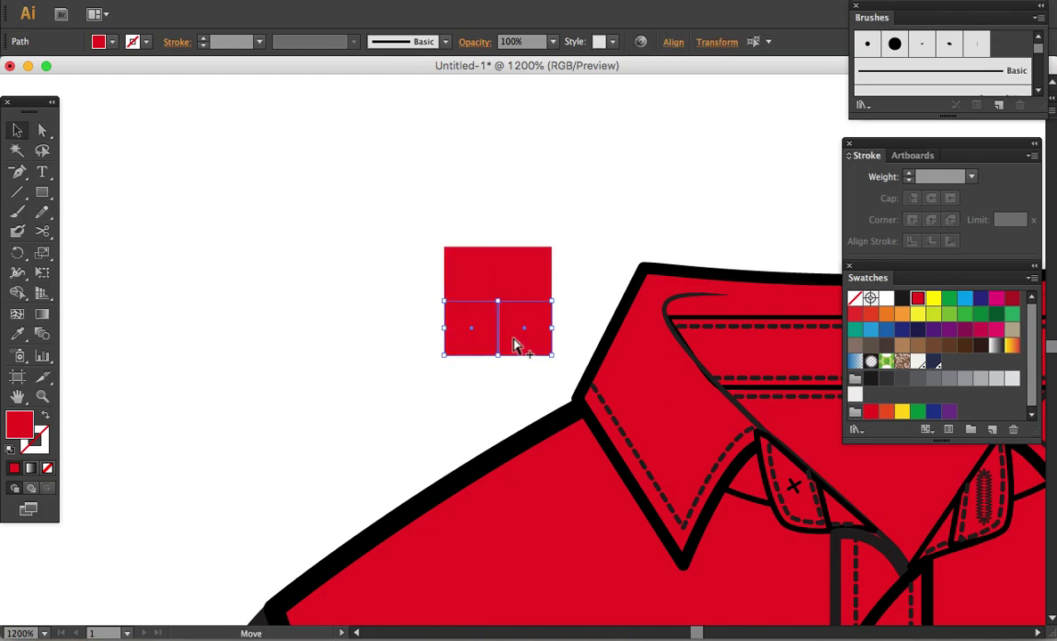
click(556, 297)
key(a)
Fill the grid squares black from Swatches, then sample the top-left square's red back onto them.
click(528, 332)
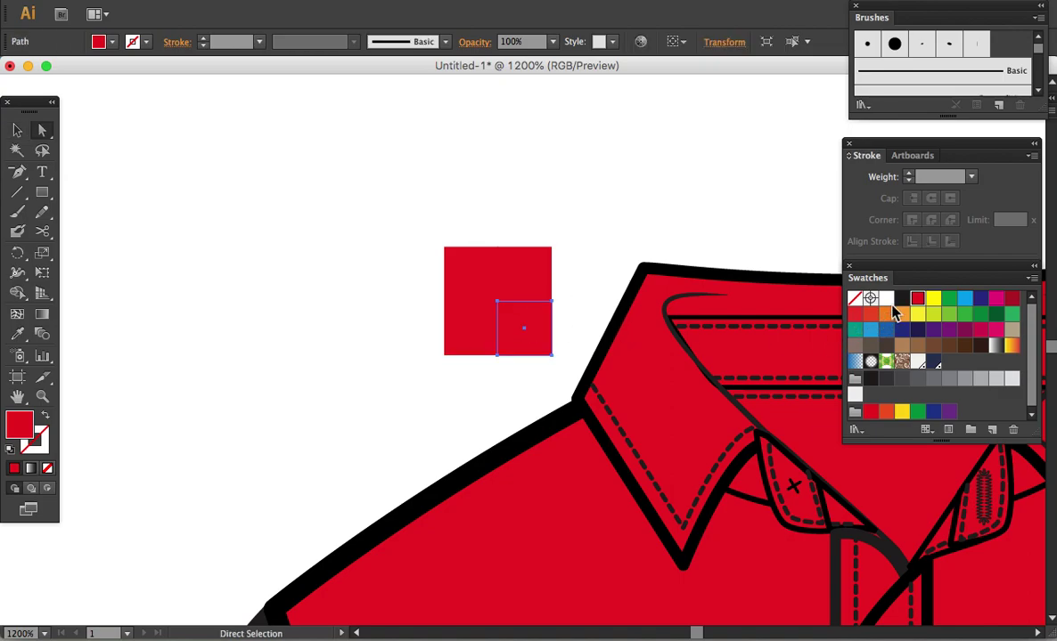
click(901, 298)
click(537, 294)
shift+click(476, 328)
click(901, 299)
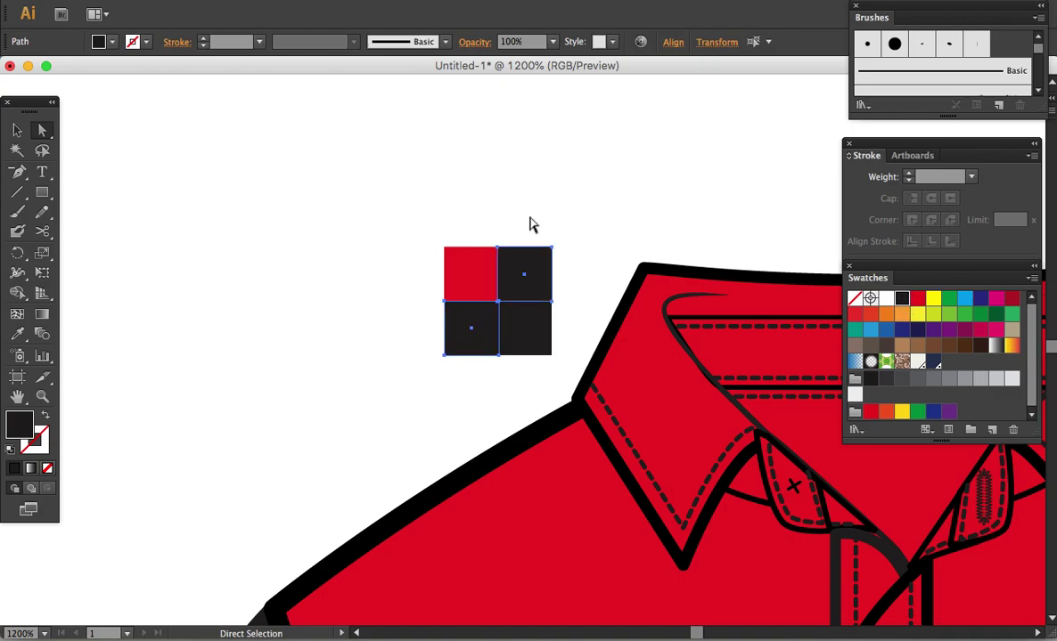
key(i)
click(471, 282)
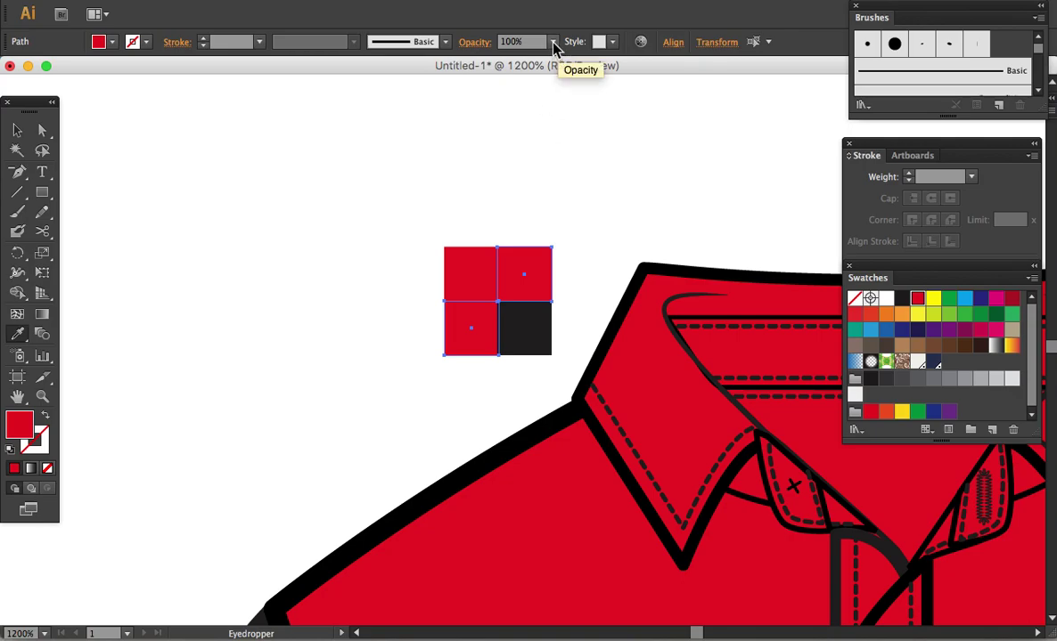
Fill the two off-diagonal squares black at 40% opacity.
click(903, 303)
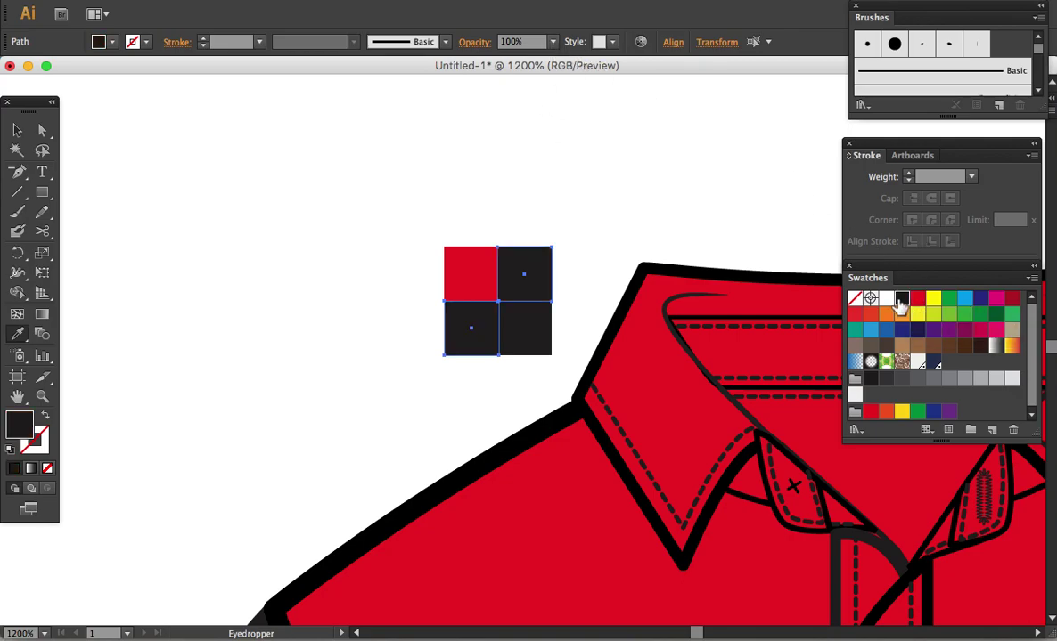
click(551, 42)
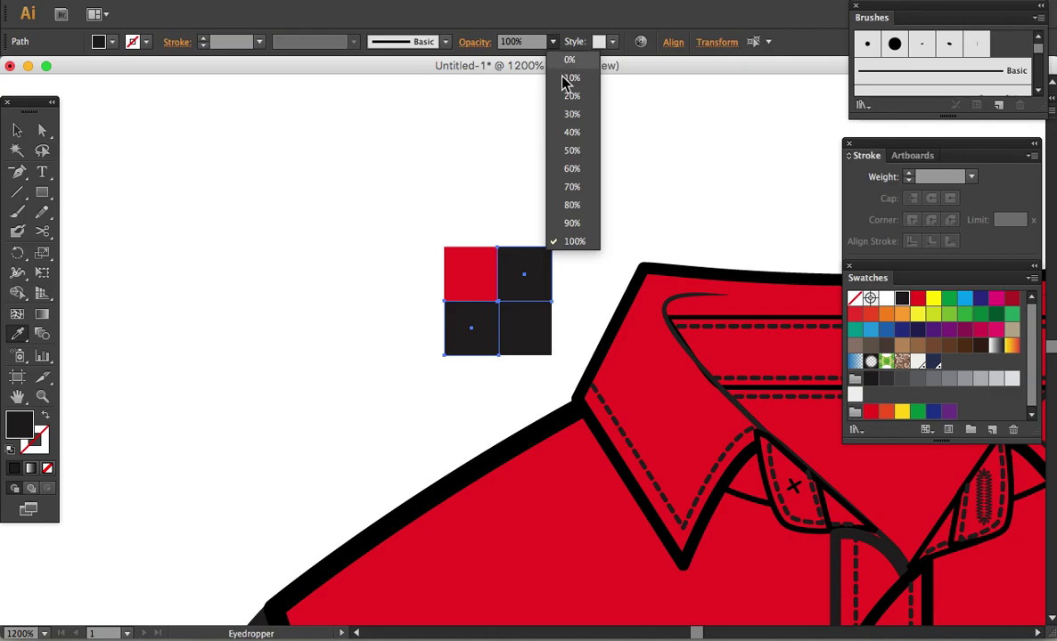
click(573, 136)
Group the four squares and drag the tile into Swatches as a new pattern.
key(v)
click(573, 226)
drag(559, 375, 411, 229)
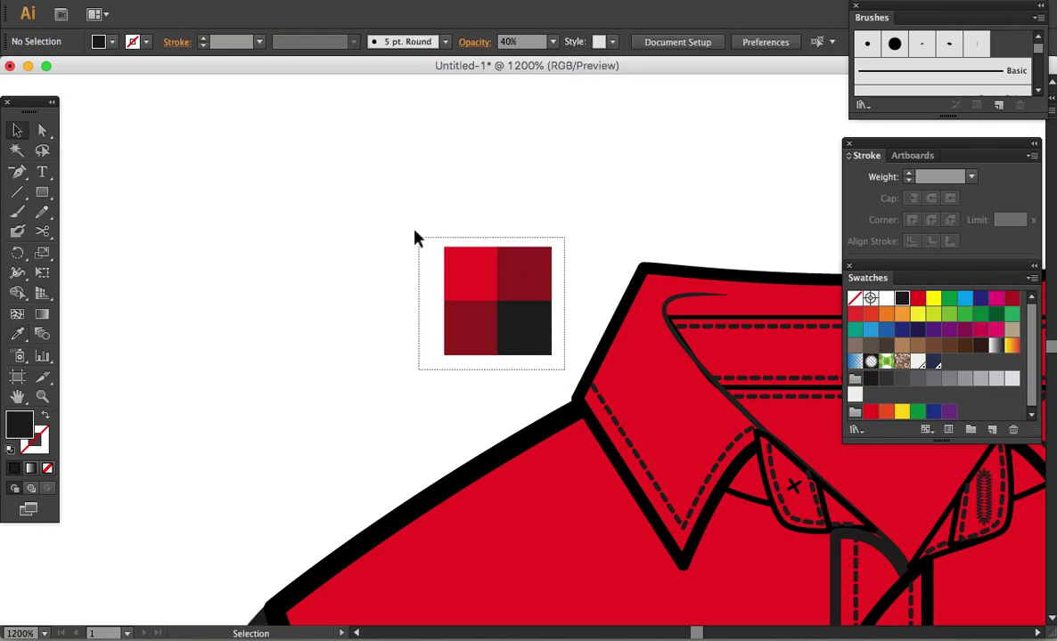
key(ctrl+g)
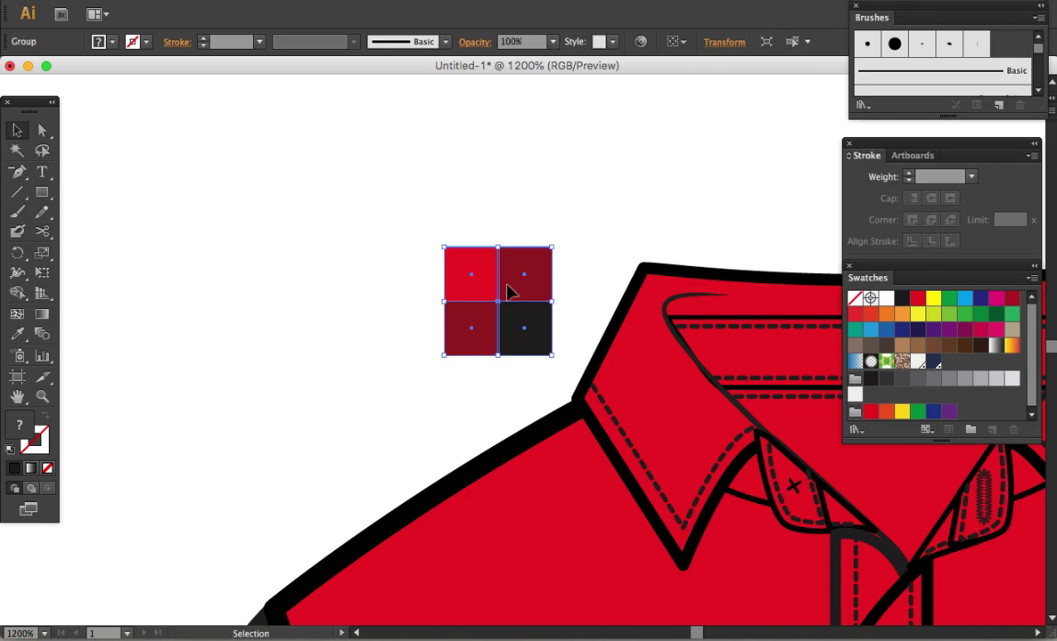
drag(515, 302, 950, 365)
Delete the check tile and zoom out so both front and back shirts show.
key(Delete)
key(ctrl+minus)
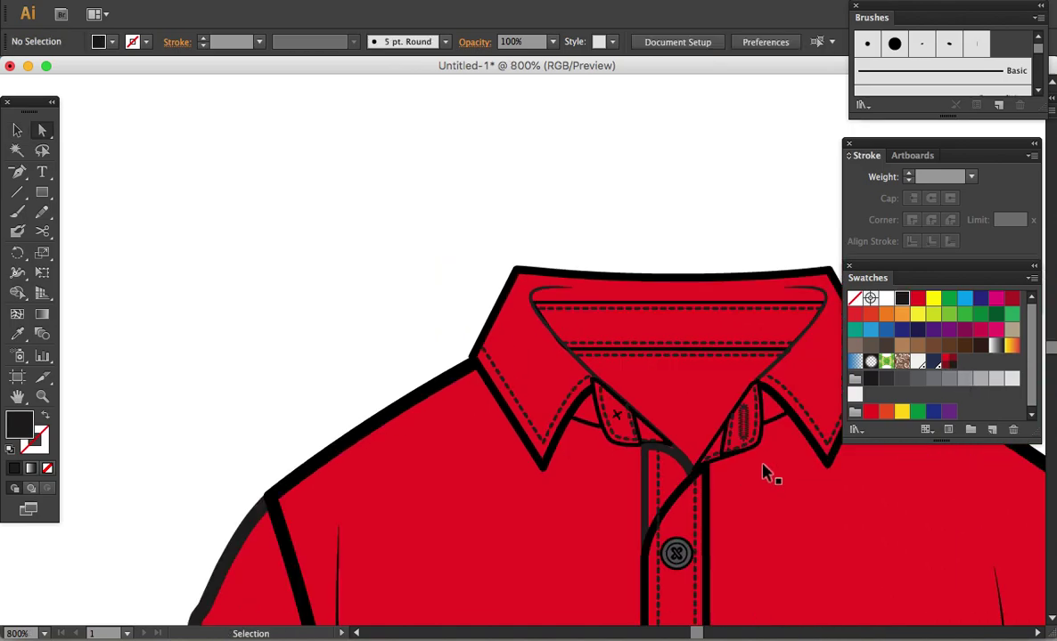
key(ctrl+minus)
key(ctrl+minus)
key(ctrl+minus)
drag(723, 483, 442, 279)
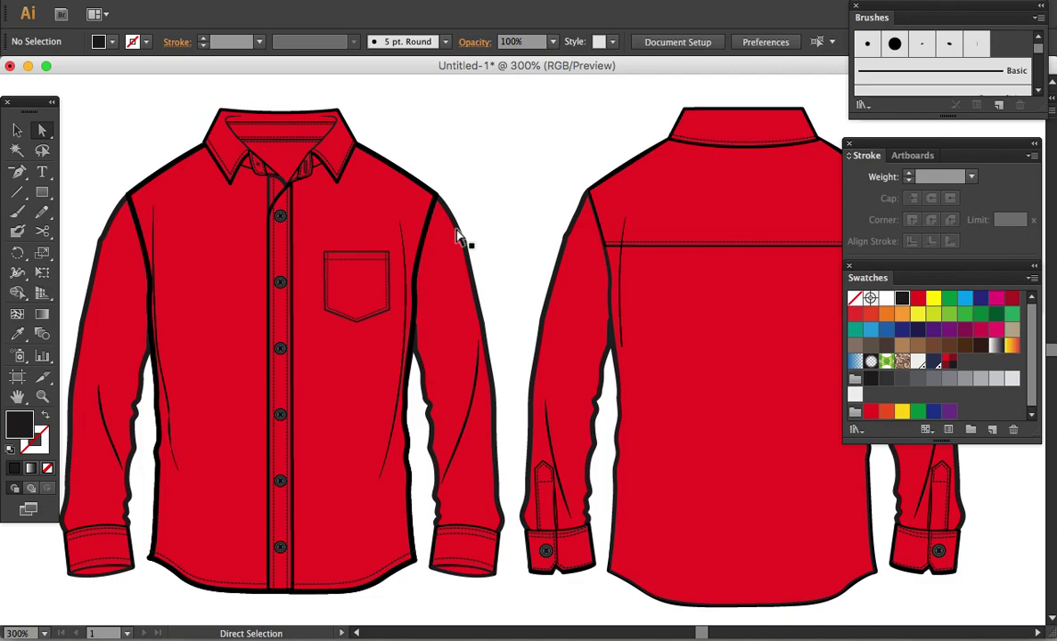
Select the red shirt pieces with the Magic Wand.
key(i)
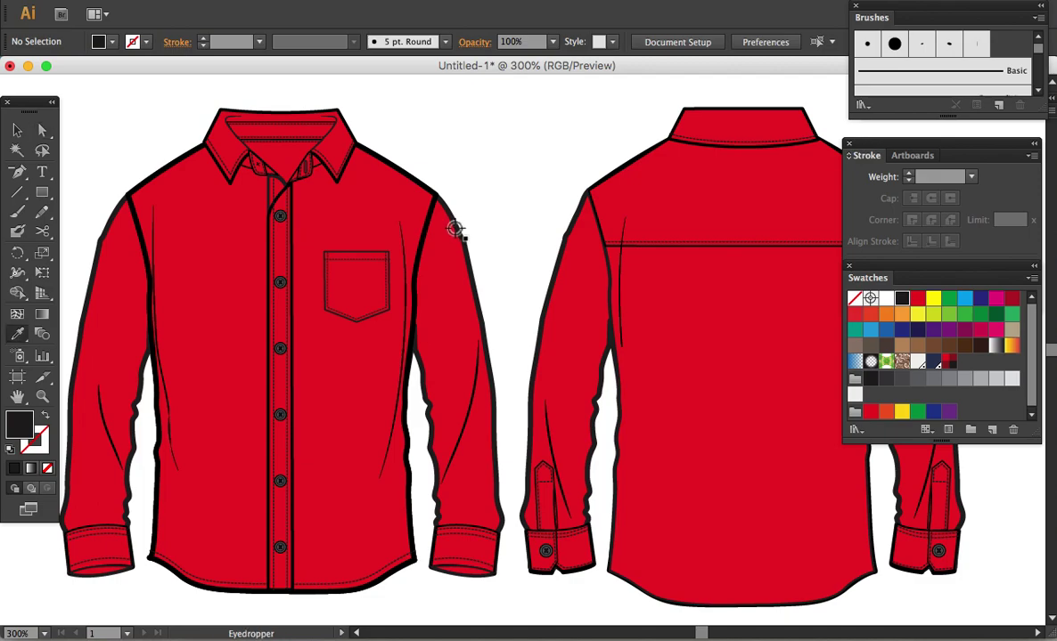
key(y)
click(453, 227)
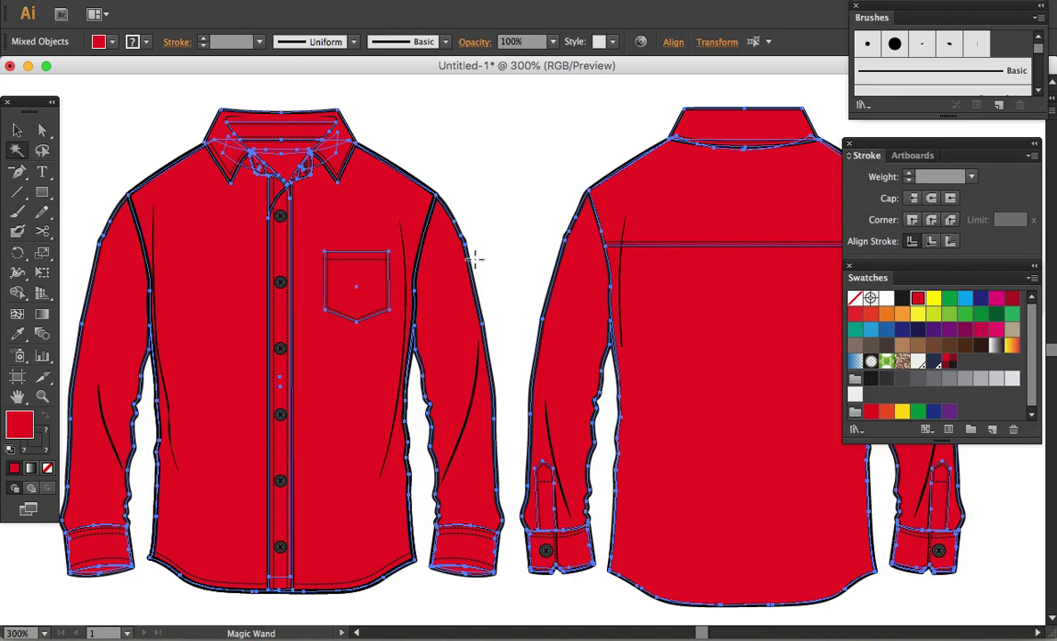
Select all objects with the same red fill and apply New Pattern Swatch 6.
click(297, 2)
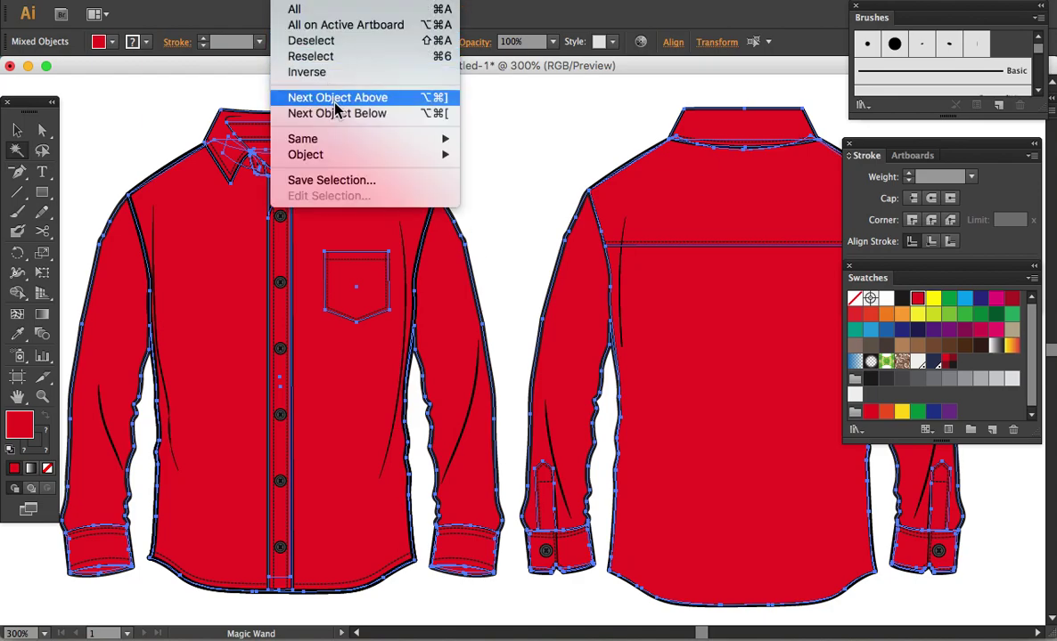
mouse_move(303, 139)
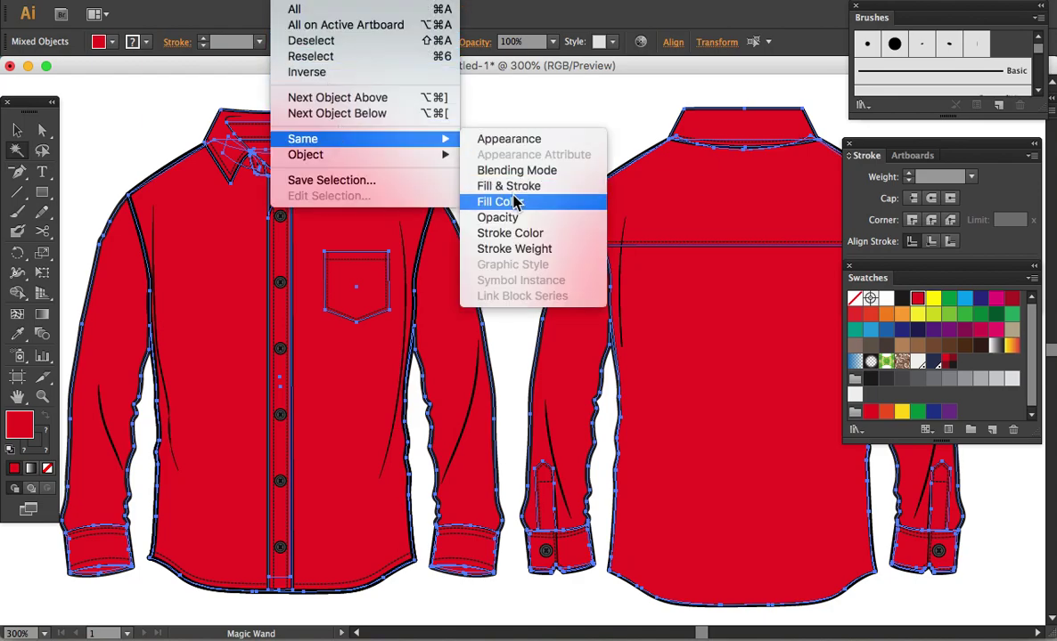
click(515, 202)
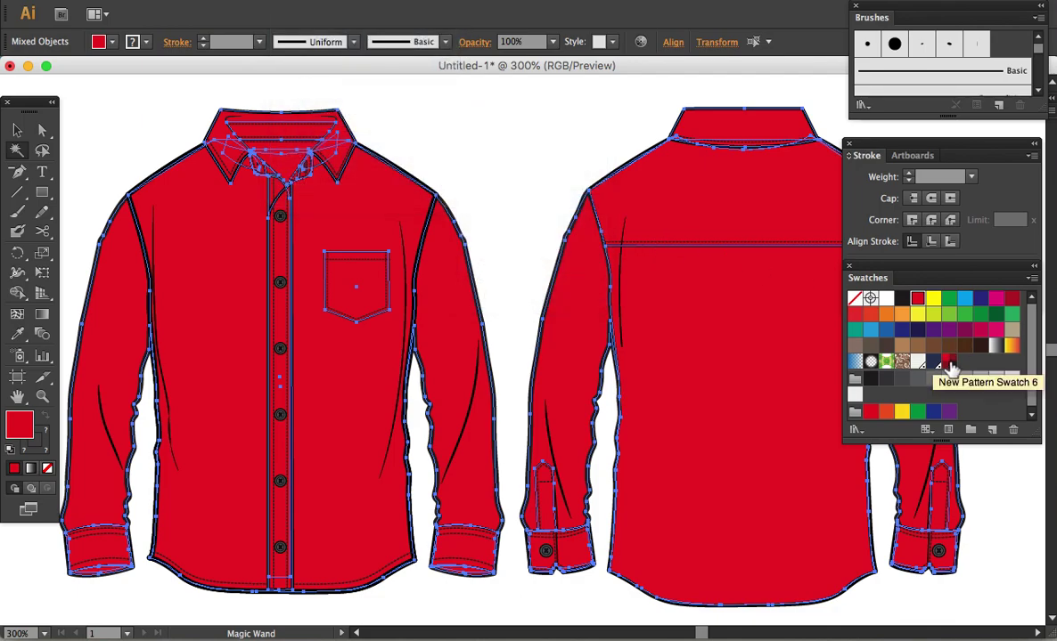
click(949, 366)
Deselect the shirts and zoom in on the front chest pocket.
key(a)
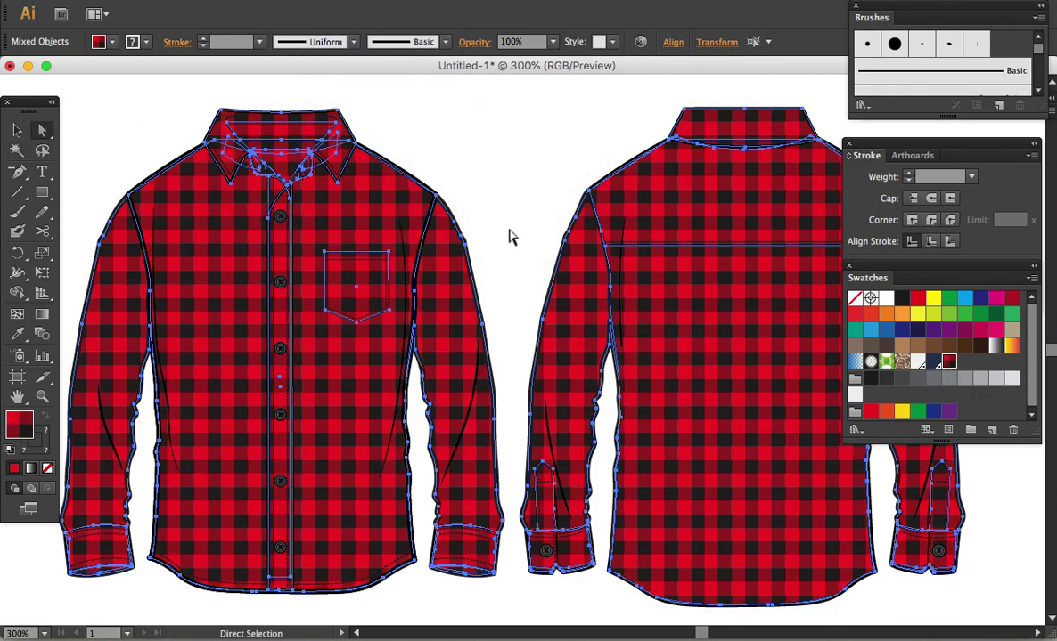
click(511, 235)
key(z)
drag(193, 146, 578, 359)
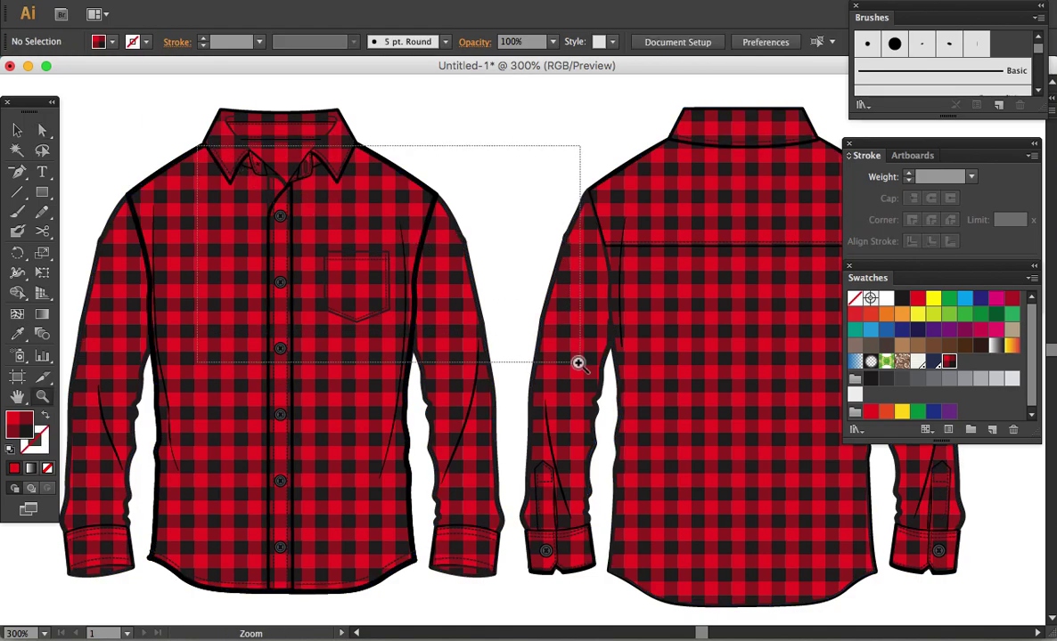
Zoom in on the pocket and select its clipped pattern group.
click(437, 432)
key(a)
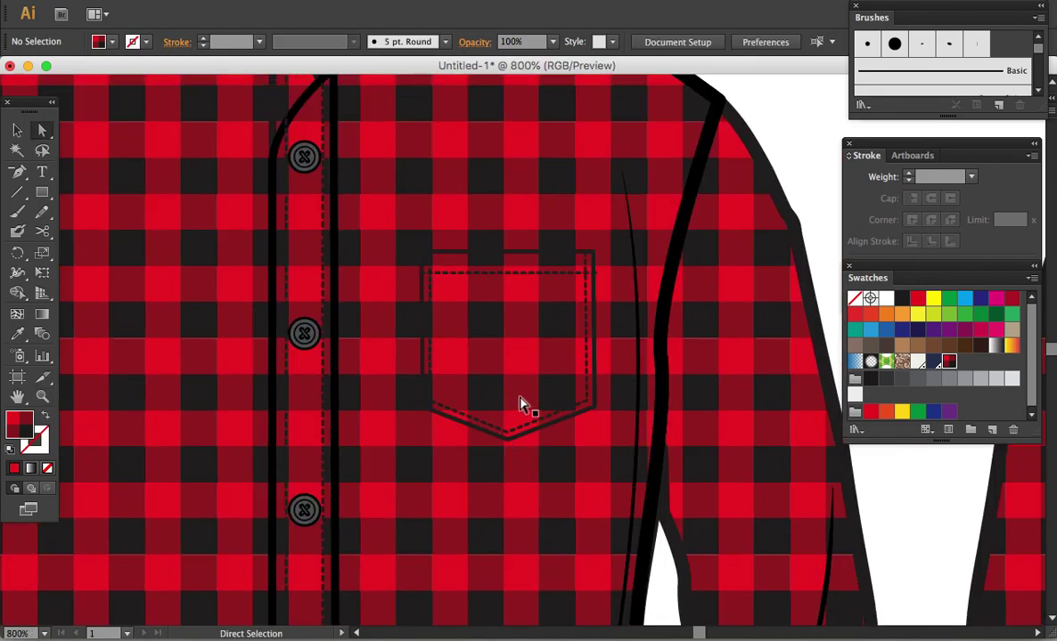
click(519, 265)
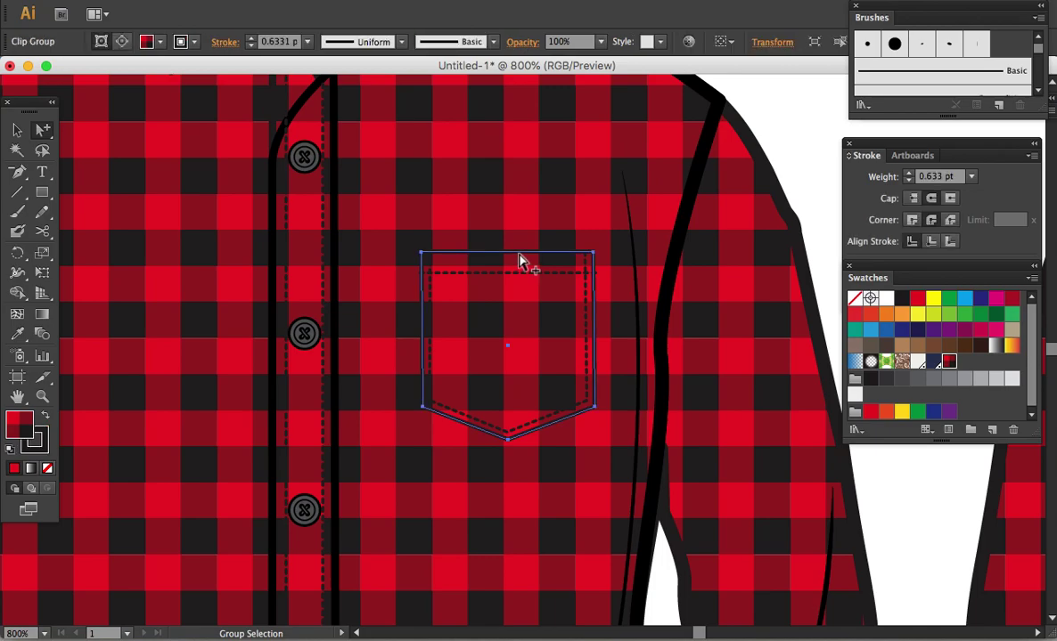
drag(587, 356, 555, 374)
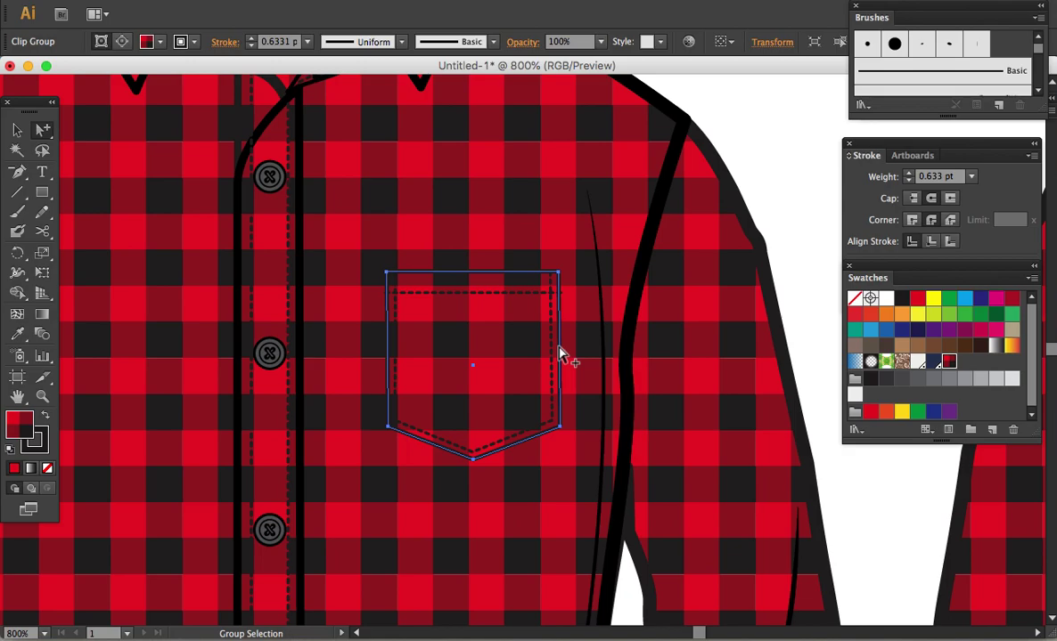
Rotate the pocket's check pattern about 45° so it runs diagonally.
key(r)
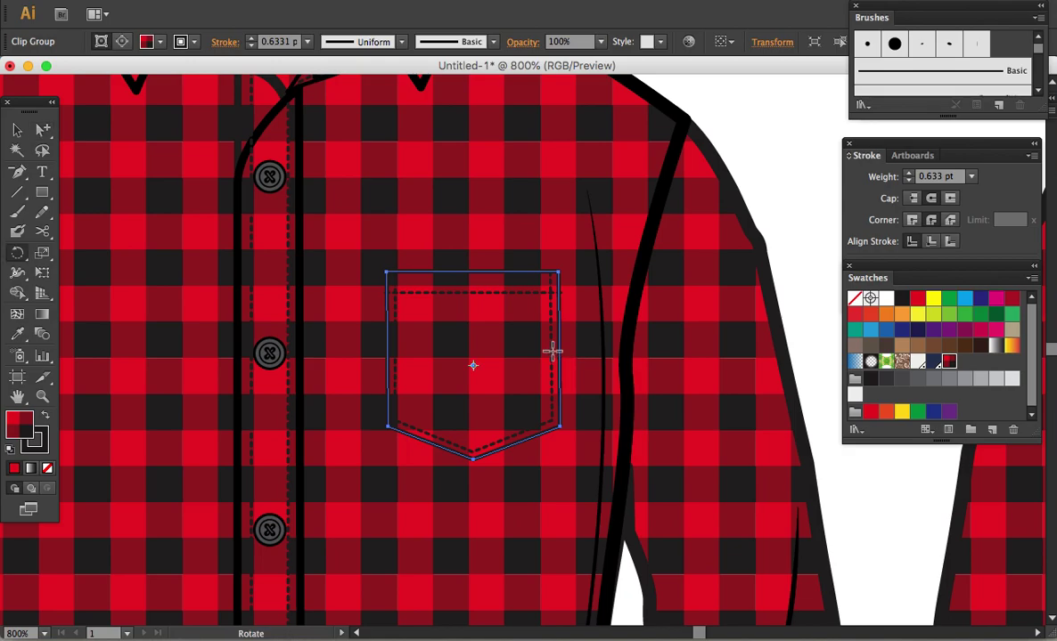
drag(544, 355, 526, 443)
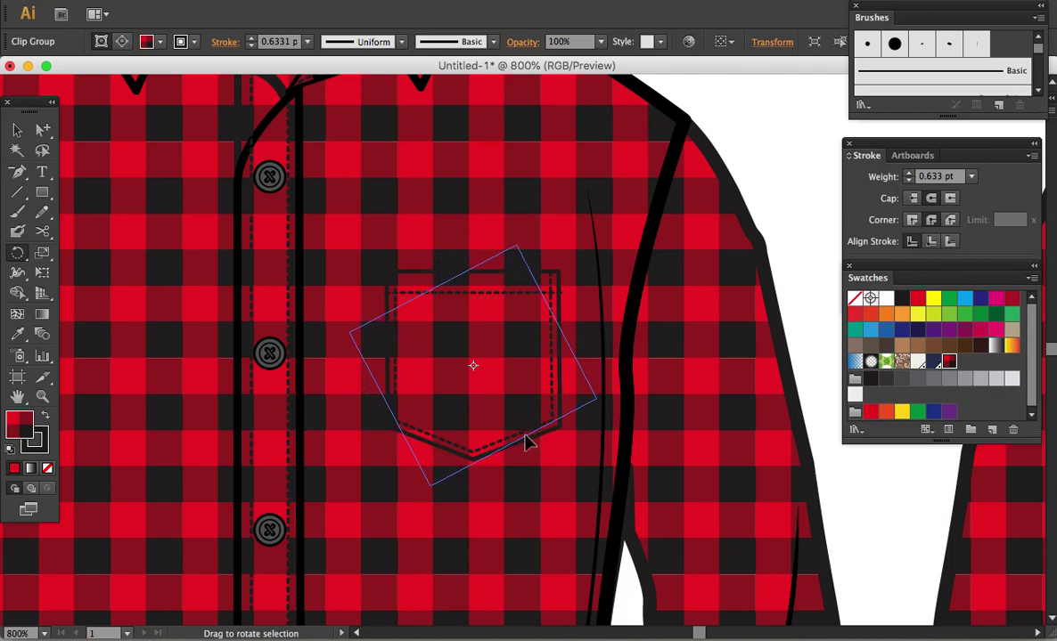
drag(526, 443, 524, 435)
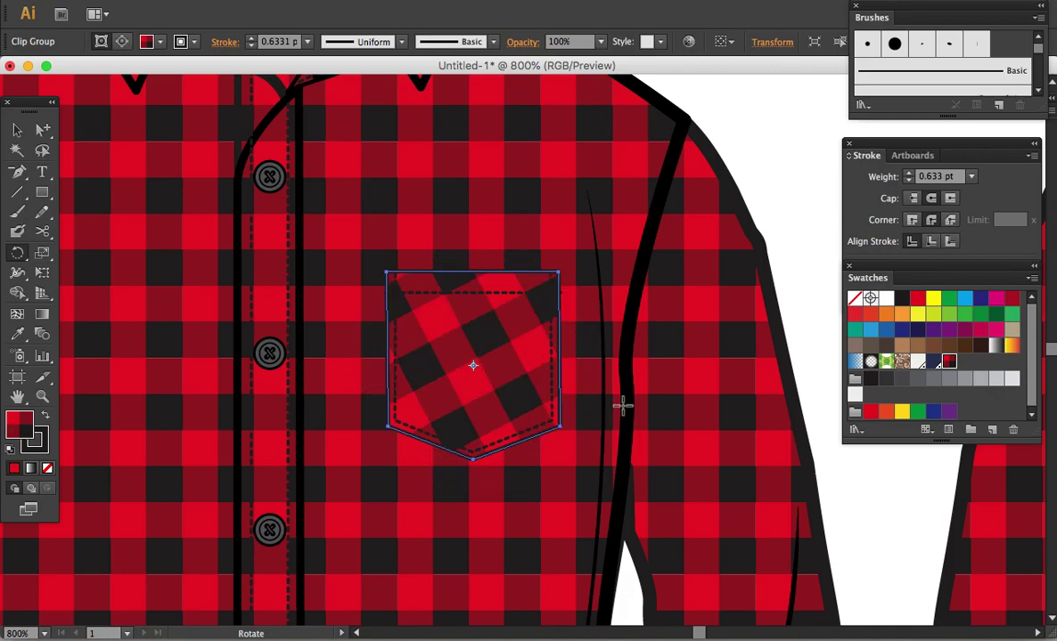
scroll(624, 410, right, 10)
scroll(581, 419, up, 5)
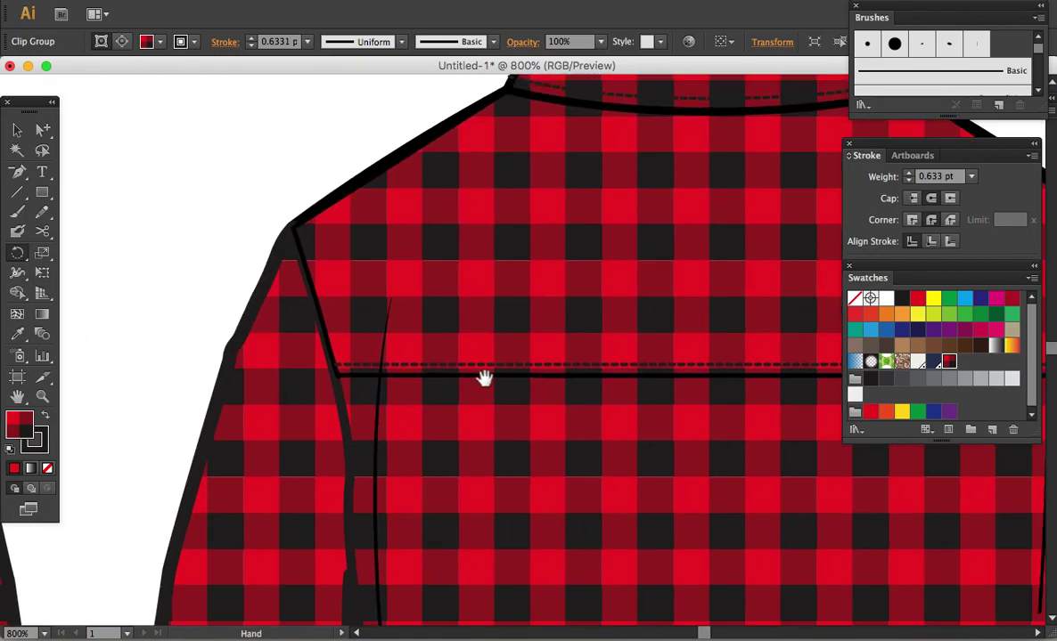
key(a)
click(495, 307)
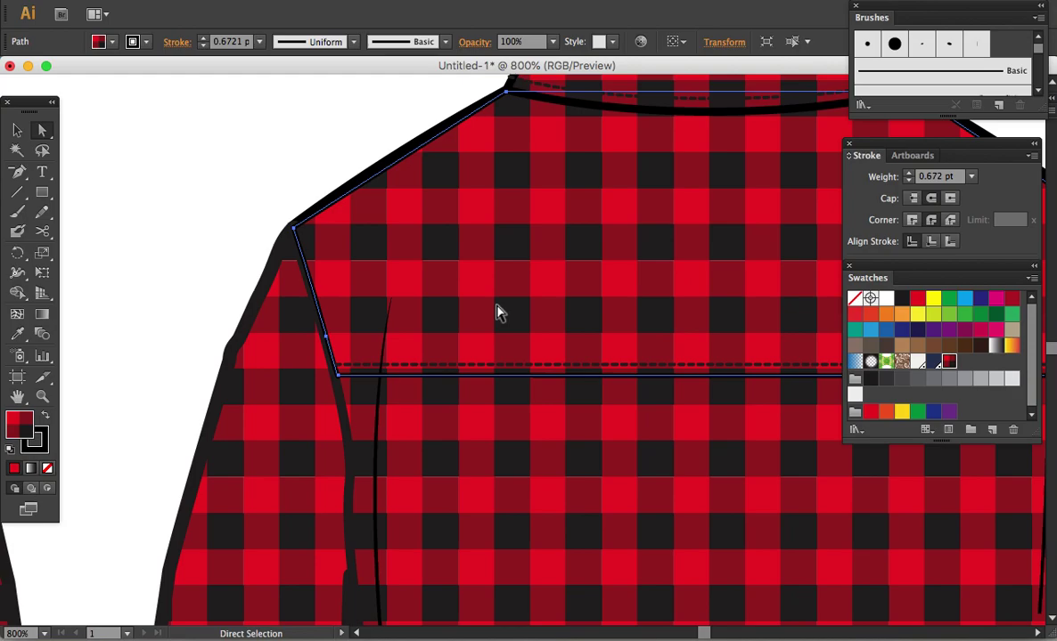
Rotate the back yoke's check pattern to a diagonal.
key(r)
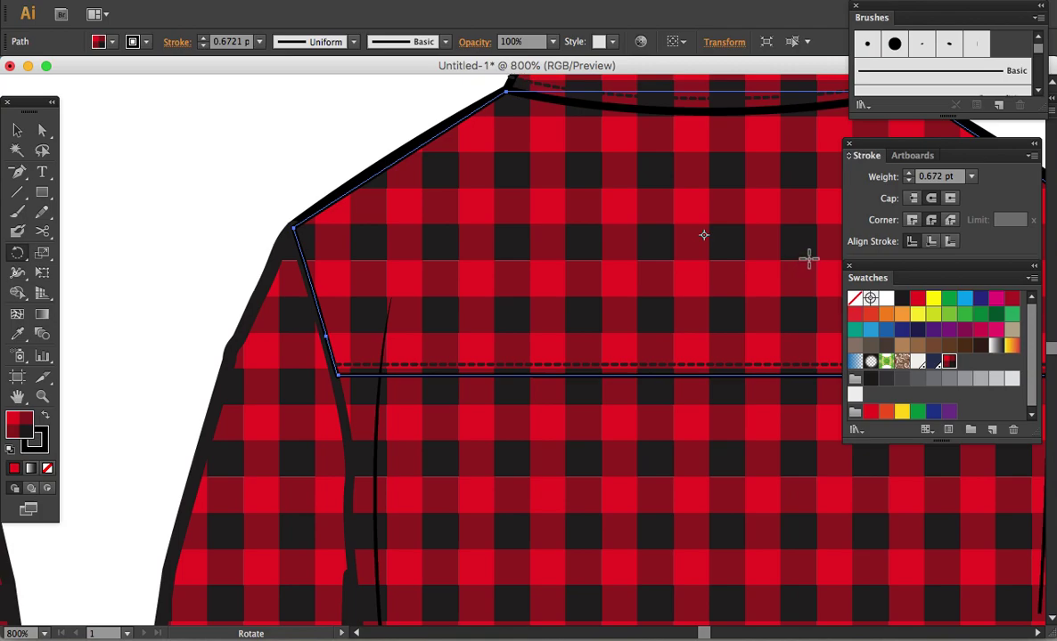
drag(808, 258, 806, 327)
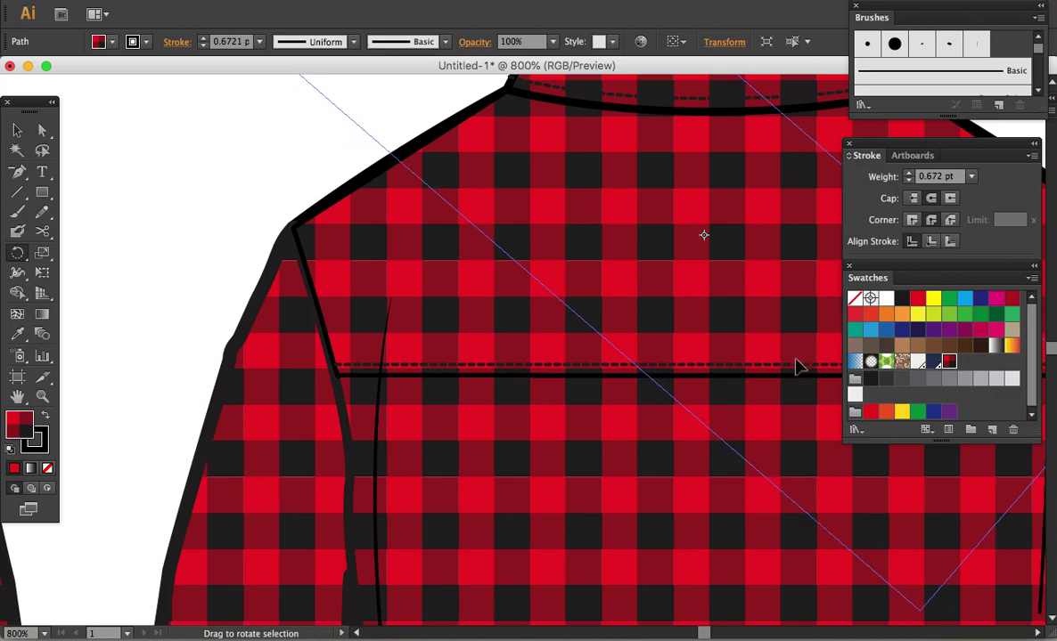
drag(806, 327, 792, 357)
Zoom out with both shirts centred in the window and deselect the yoke.
key(a)
key(ctrl+minus)
key(ctrl+minus)
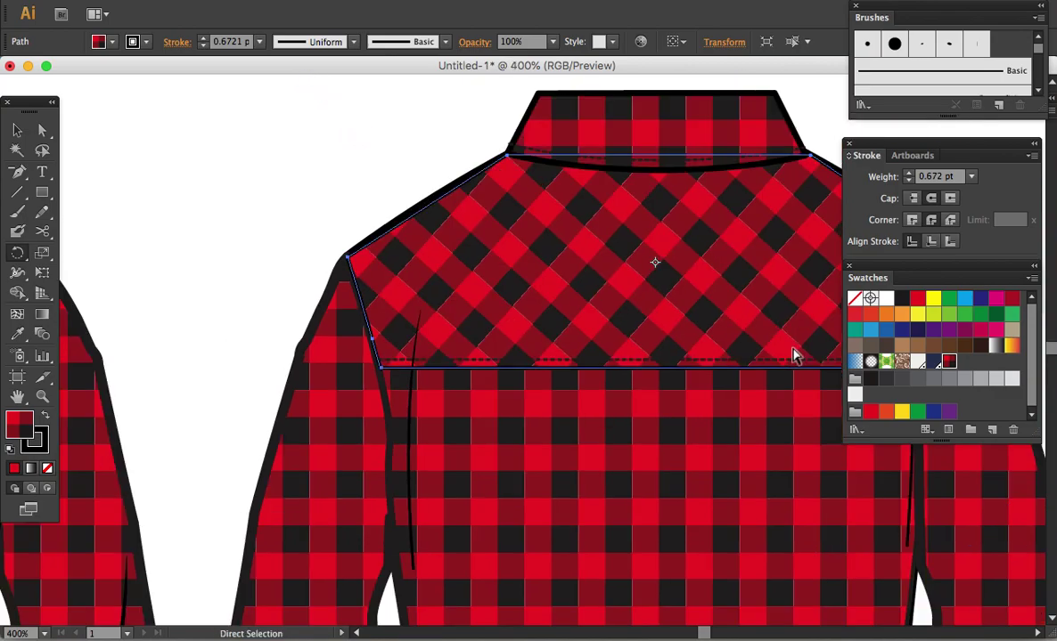
key(ctrl+minus)
key(r)
key(ctrl+minus)
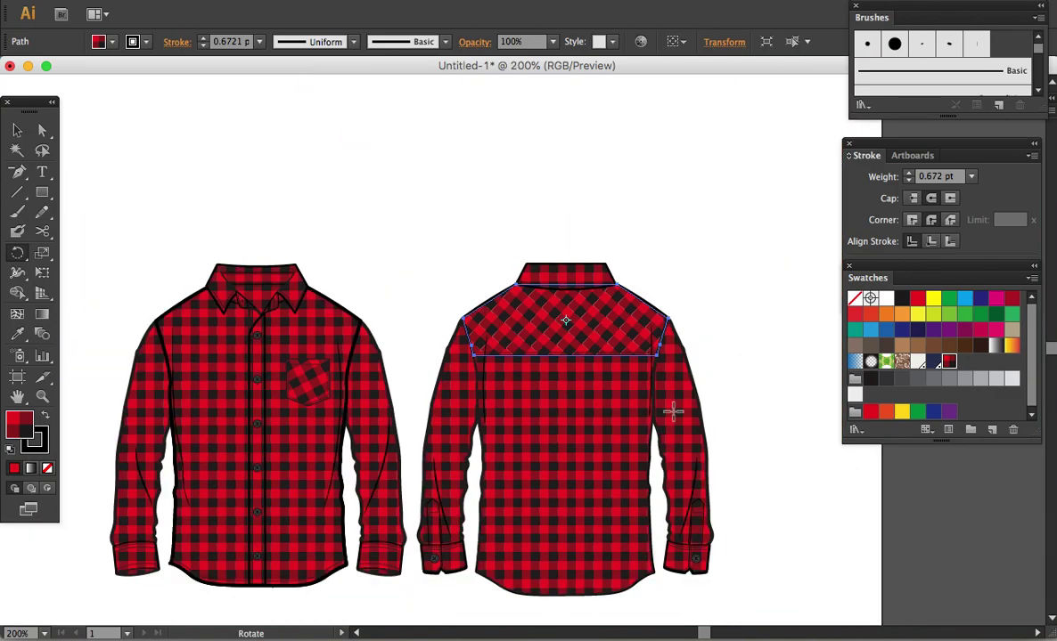
drag(684, 406, 698, 307)
key(a)
click(799, 274)
key(z)
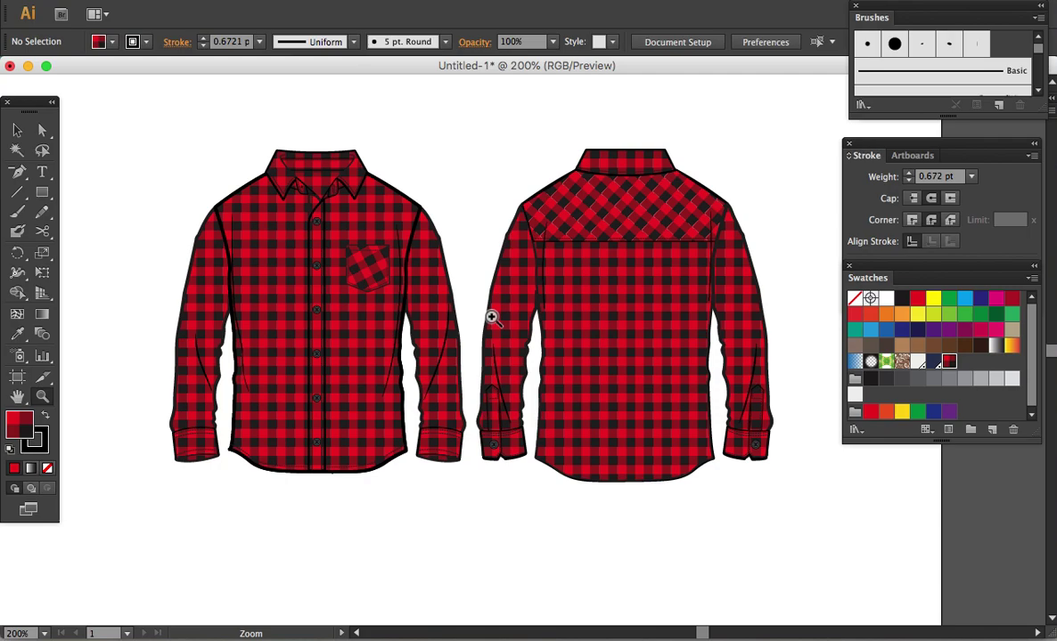
drag(476, 290, 494, 305)
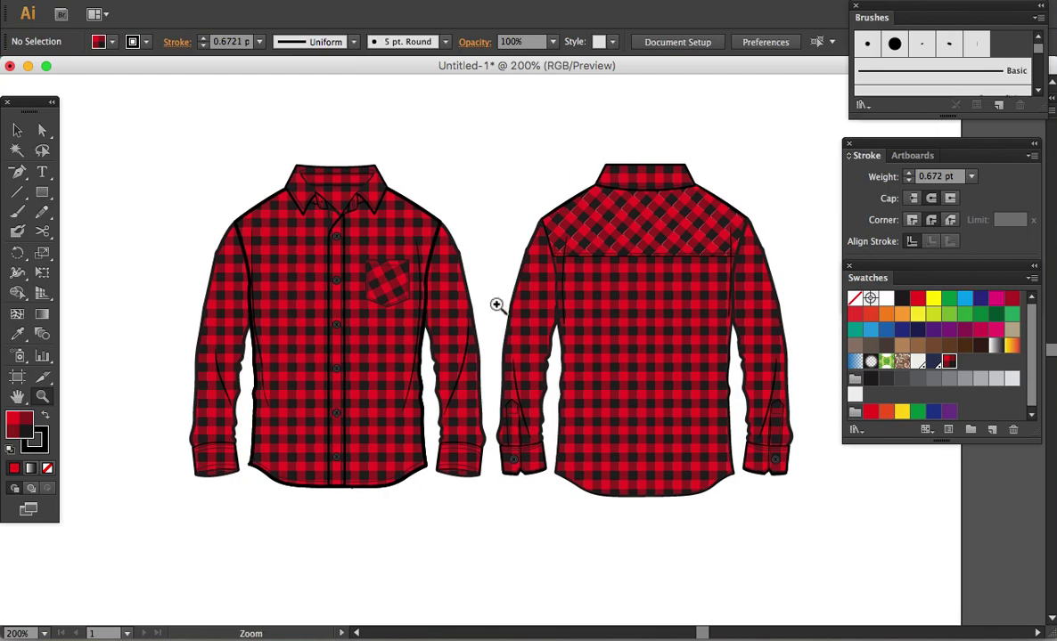
click(499, 303)
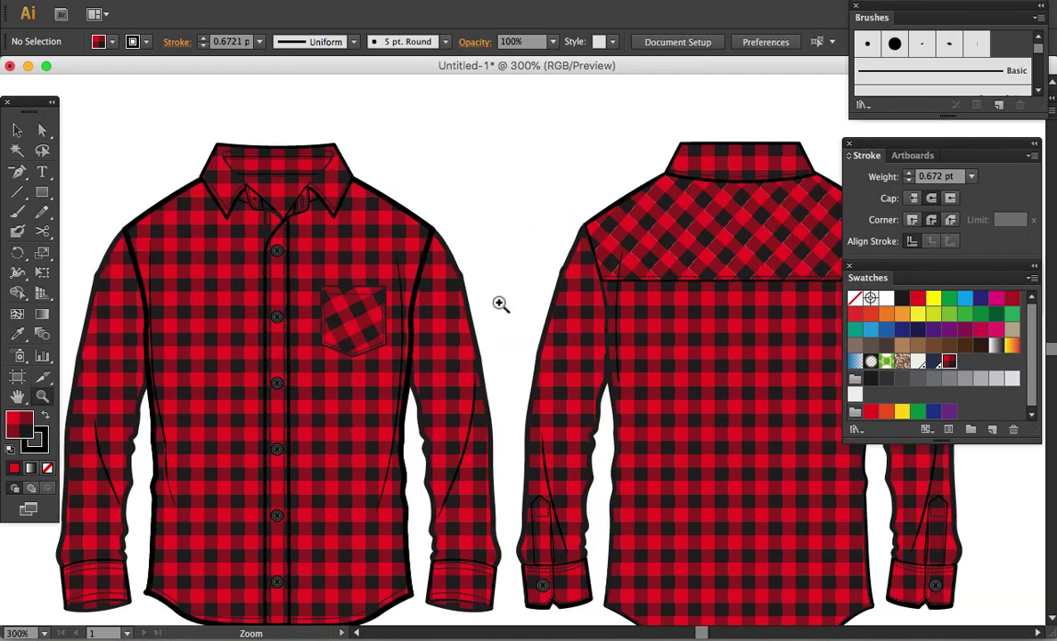
alt+click(497, 303)
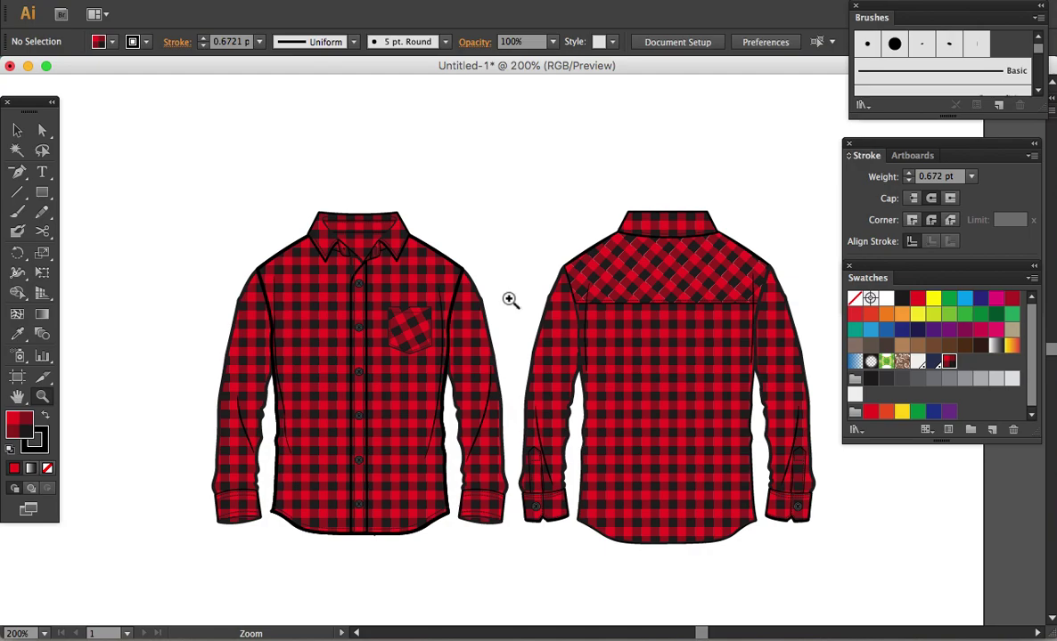
click(17, 131)
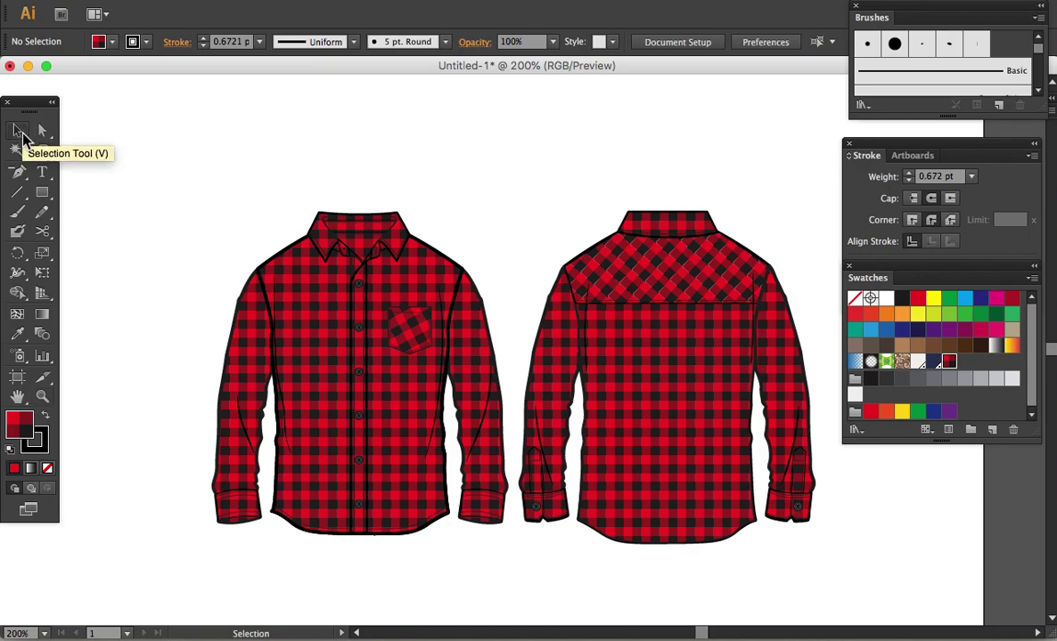